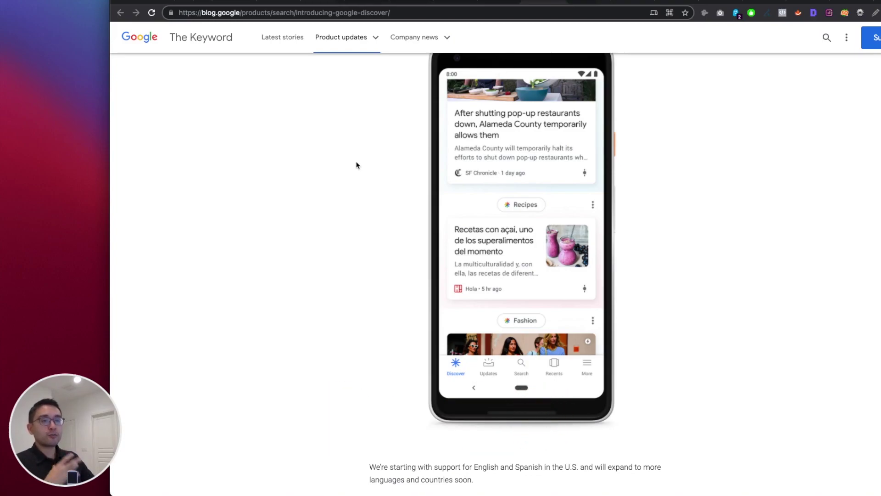
{"action": "scroll", "coordinate": [454, 164], "scroll_direction": "up", "scroll_amount": 5}
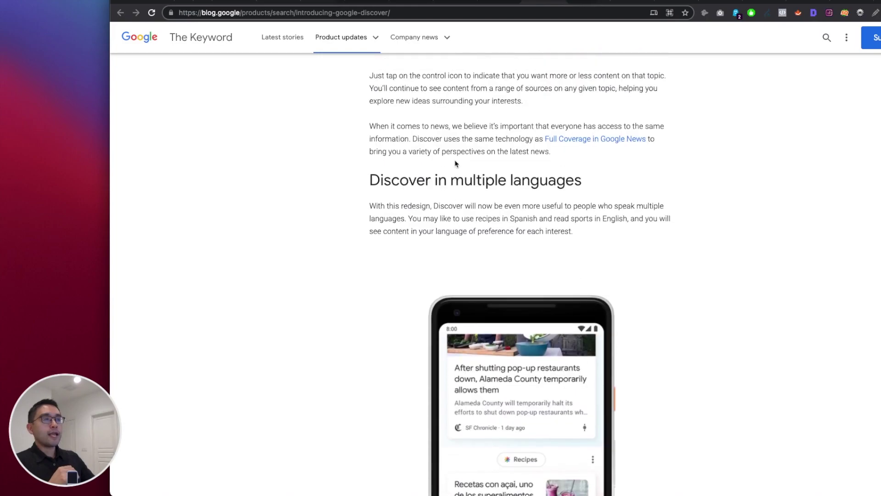
{"action": "scroll", "coordinate": [456, 164], "scroll_direction": "up", "scroll_amount": 12}
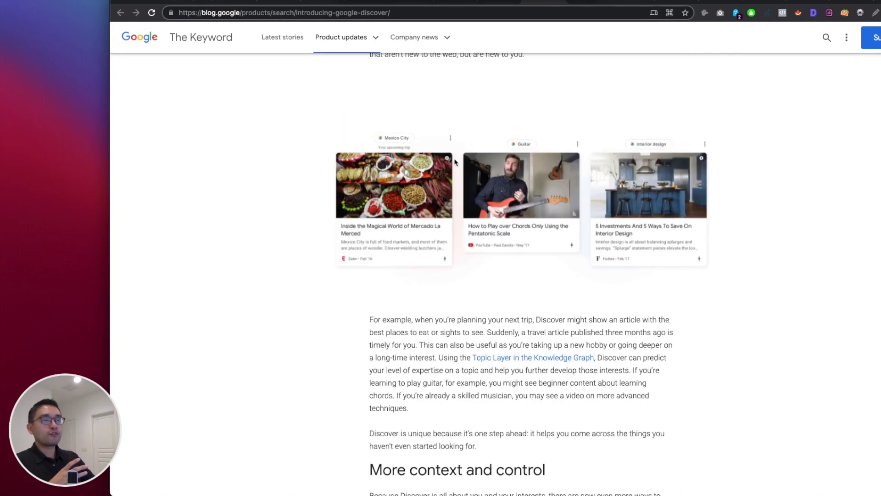
{"action": "scroll", "coordinate": [454, 163], "scroll_direction": "up", "scroll_amount": 7}
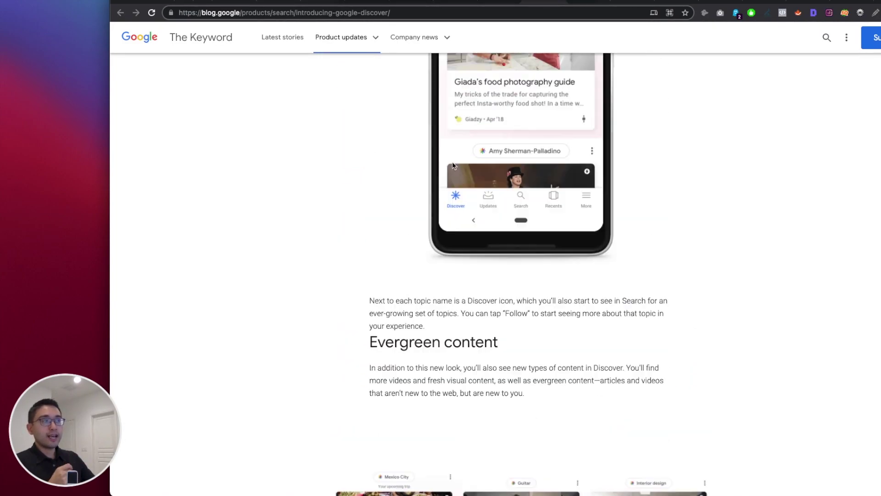
{"action": "scroll", "coordinate": [452, 165], "scroll_direction": "up", "scroll_amount": 3}
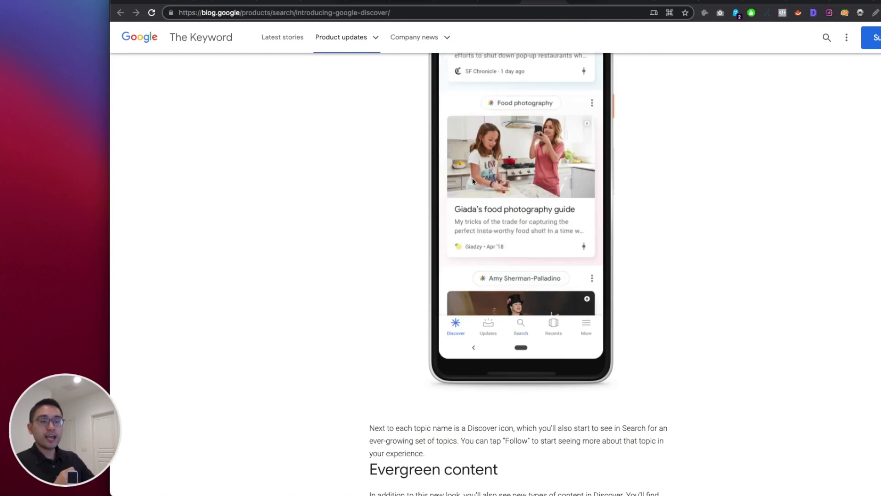
{"action": "scroll", "coordinate": [433, 199], "scroll_direction": "down", "scroll_amount": 10}
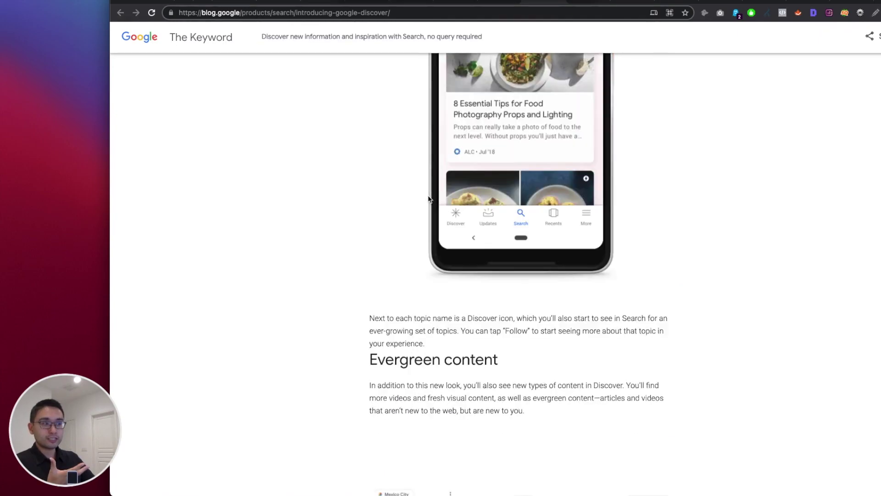
{"action": "scroll", "coordinate": [431, 198], "scroll_direction": "down", "scroll_amount": 20}
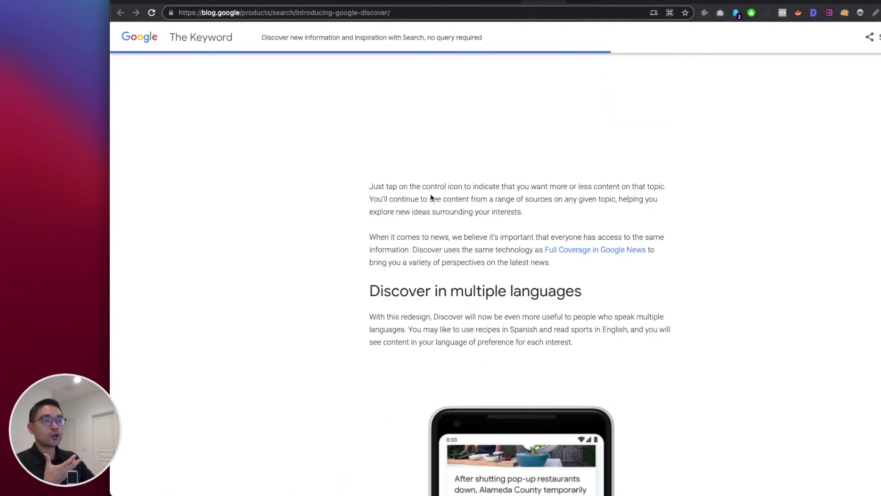
{"action": "scroll", "coordinate": [432, 197], "scroll_direction": "down", "scroll_amount": 5}
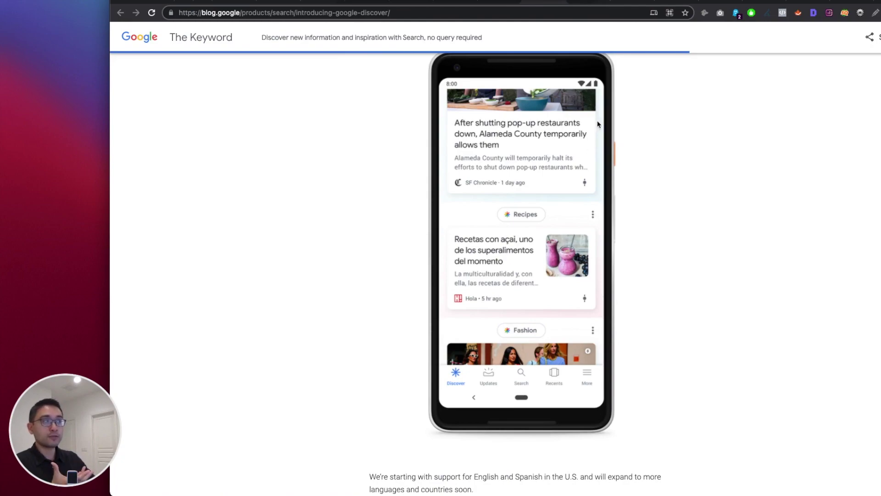
{"action": "left_click", "coordinate": [589, 3]}
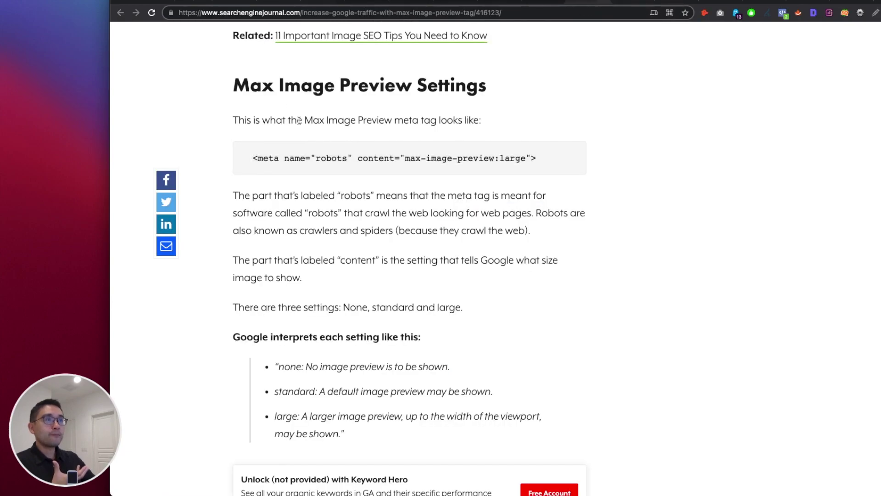
Step: Highlight the article's max-image-preview:large robots meta tag under Max Image Preview Settings, then move to the File Manager plugin page
{"action": "mouse_move", "coordinate": [234, 85]}
{"action": "left_mouse_down"}
{"action": "mouse_move", "coordinate": [487, 90]}
{"action": "mouse_move", "coordinate": [466, 127]}
{"action": "mouse_move", "coordinate": [479, 123]}
{"action": "left_mouse_up"}
{"action": "left_click", "coordinate": [482, 123]}
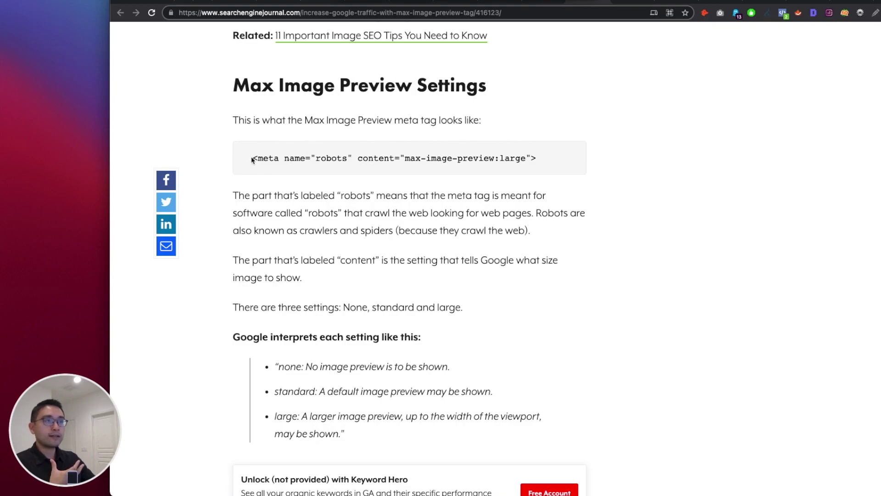
{"action": "triple_click", "coordinate": [517, 159]}
{"action": "left_click_drag", "start_coordinate": [518, 159], "coordinate": [342, 162]}
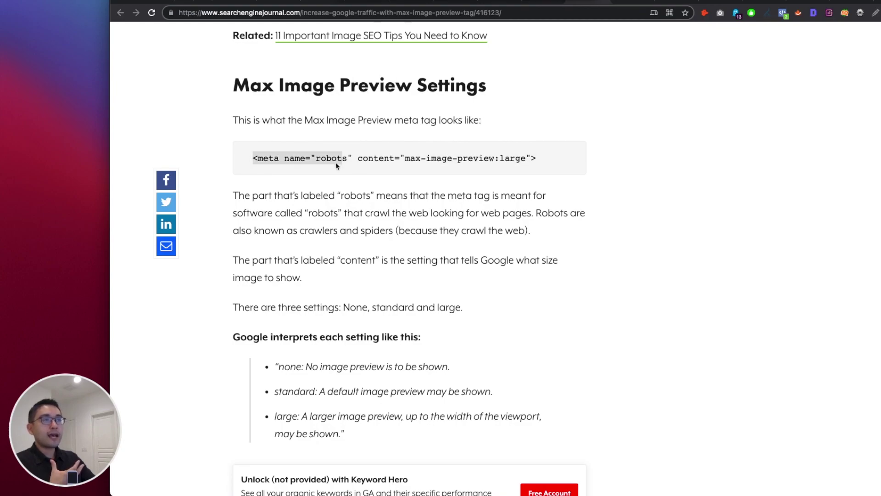
{"action": "left_click", "coordinate": [257, 160]}
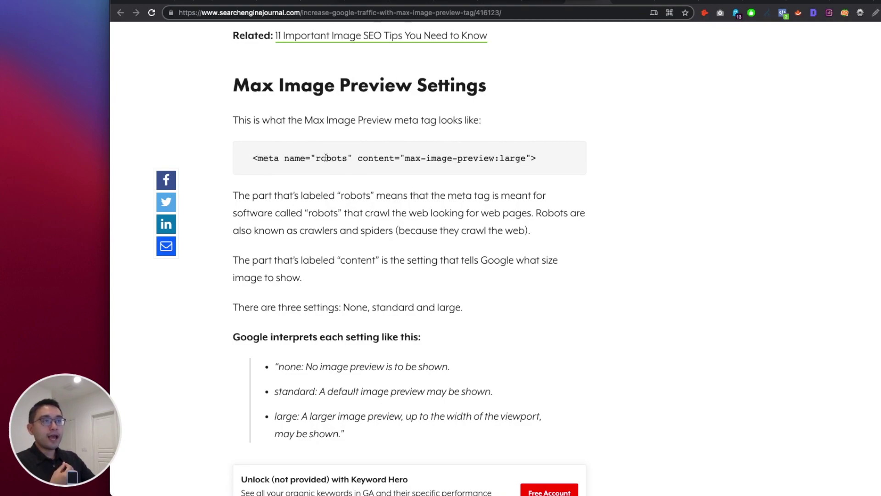
{"action": "triple_click", "coordinate": [549, 162]}
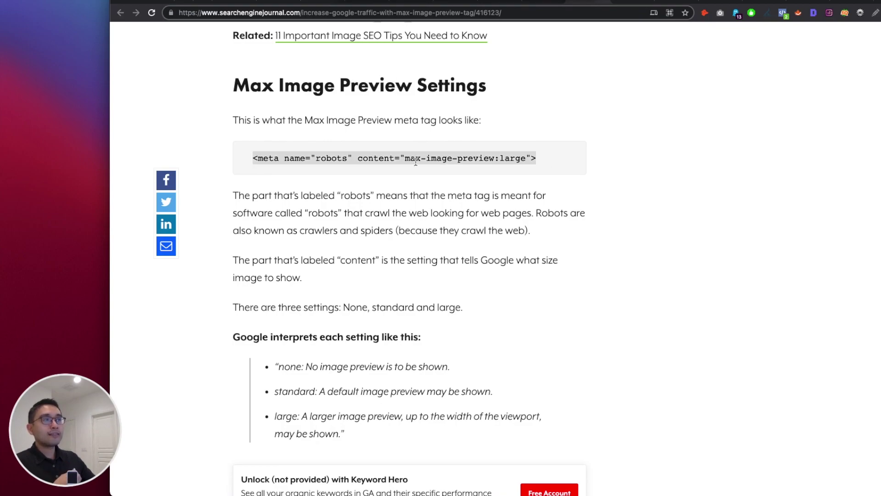
{"action": "left_click", "coordinate": [392, 169]}
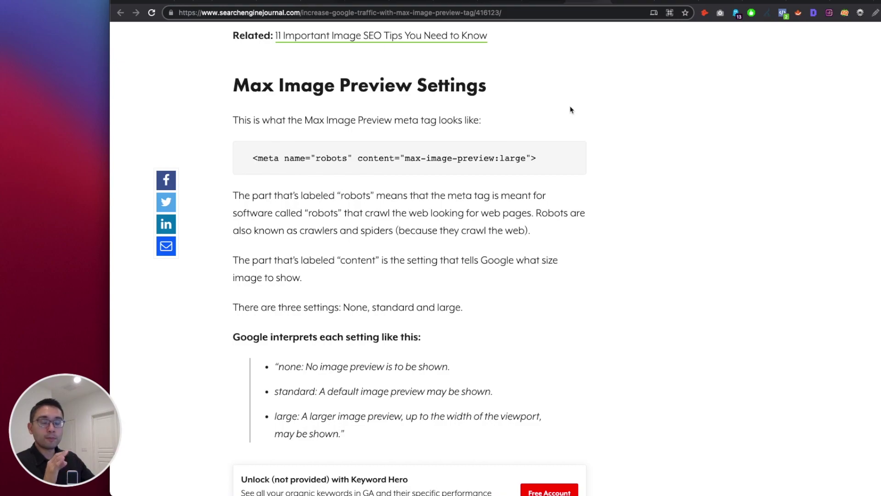
{"action": "triple_click", "coordinate": [264, 159]}
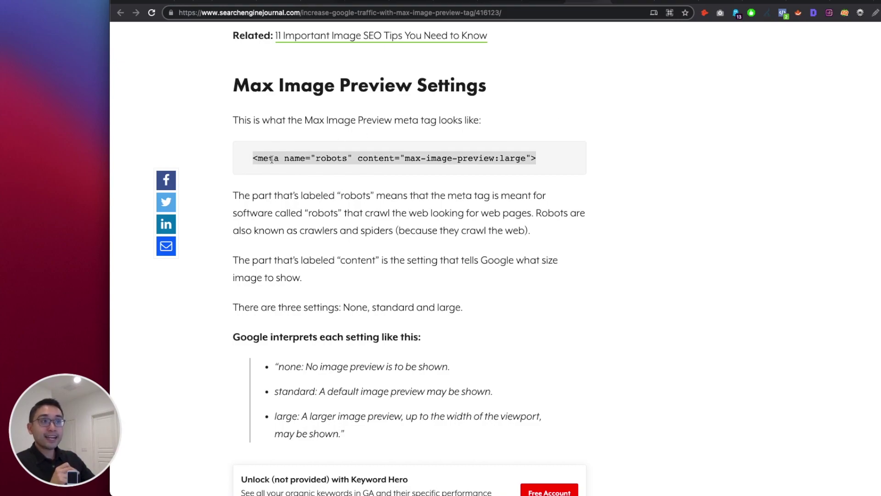
{"action": "triple_click", "coordinate": [264, 158]}
{"action": "left_click", "coordinate": [553, 162]}
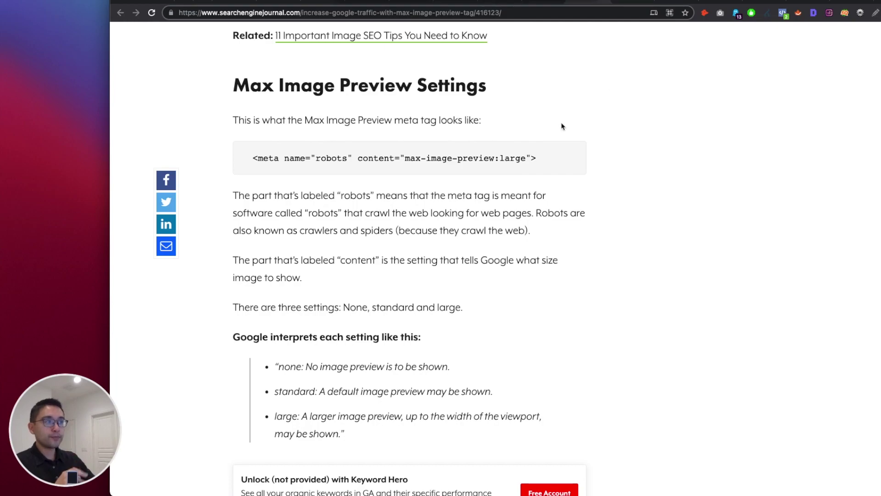
{"action": "left_click", "coordinate": [626, 3]}
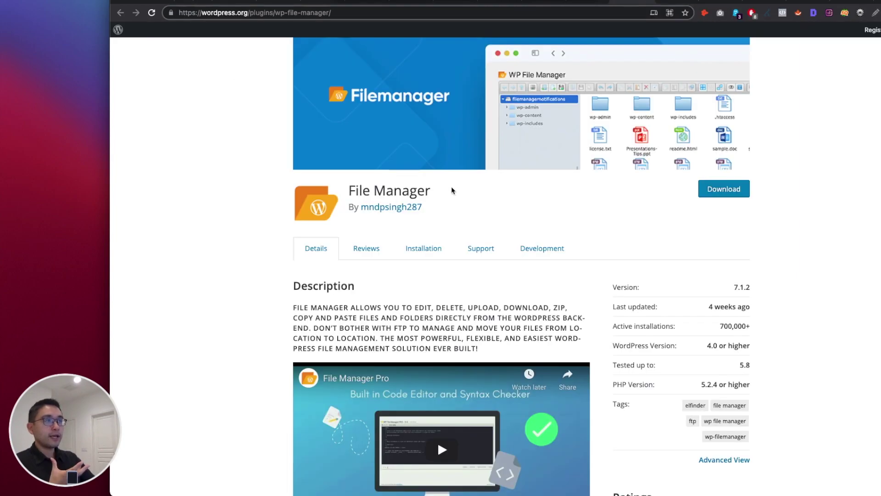
Step: Check the WordPress.org File Manager plugin title, then go to the site's WP File Manager
{"action": "left_click_drag", "start_coordinate": [352, 190], "coordinate": [465, 185]}
{"action": "left_click", "coordinate": [466, 186]}
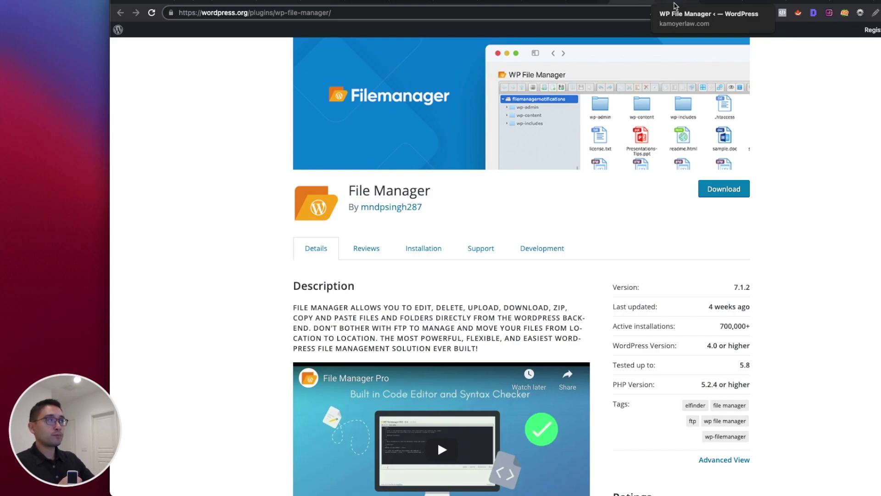
{"action": "left_click", "coordinate": [674, 5]}
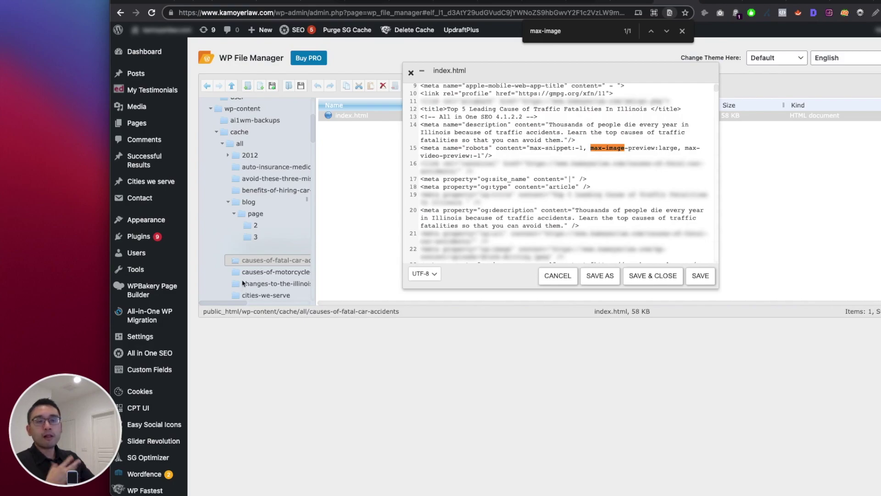
Step: In the cached index.html, select max-image-preview:large in line 15's robots meta tag
{"action": "right_click", "coordinate": [359, 119]}
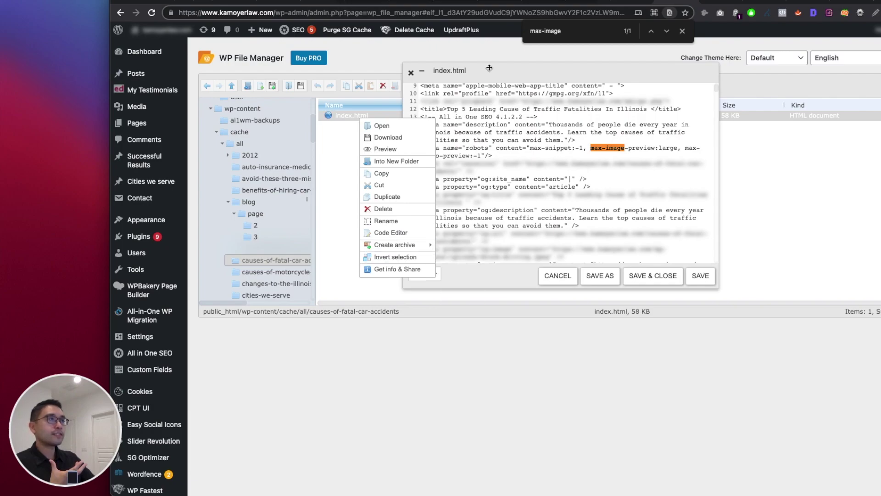
{"action": "left_click", "coordinate": [344, 123]}
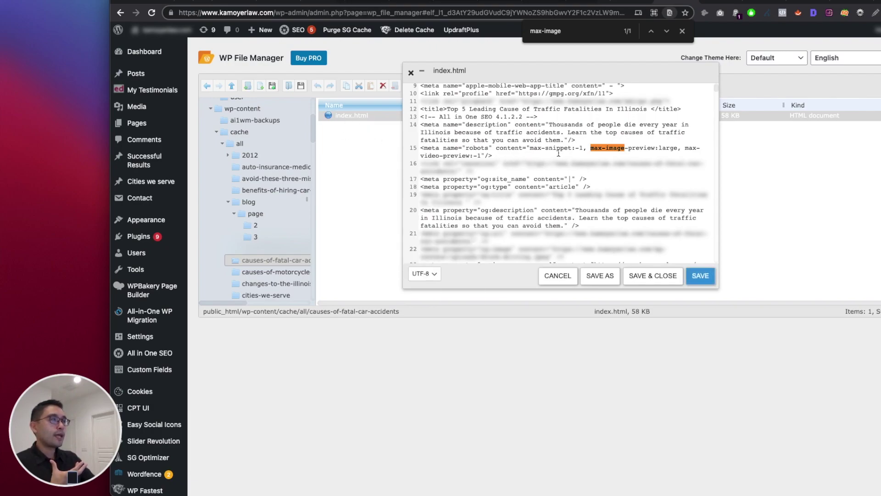
{"action": "left_click_drag", "start_coordinate": [421, 148], "coordinate": [491, 149]}
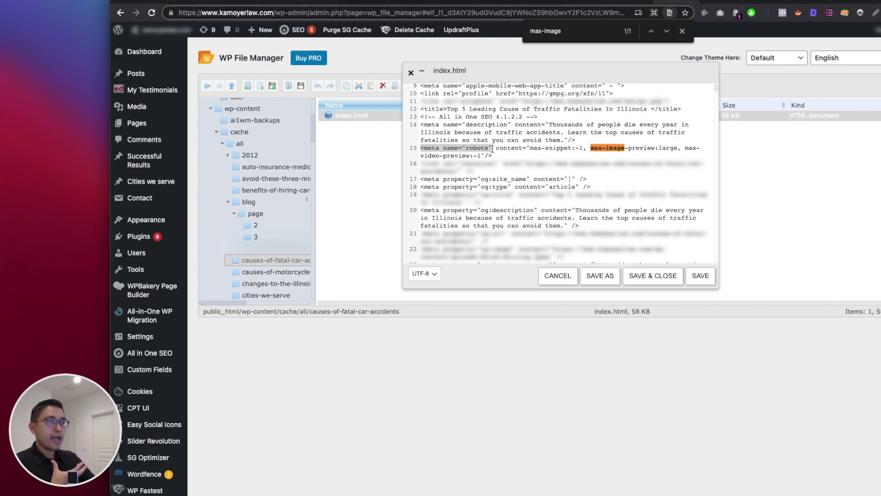
{"action": "left_click", "coordinate": [592, 148]}
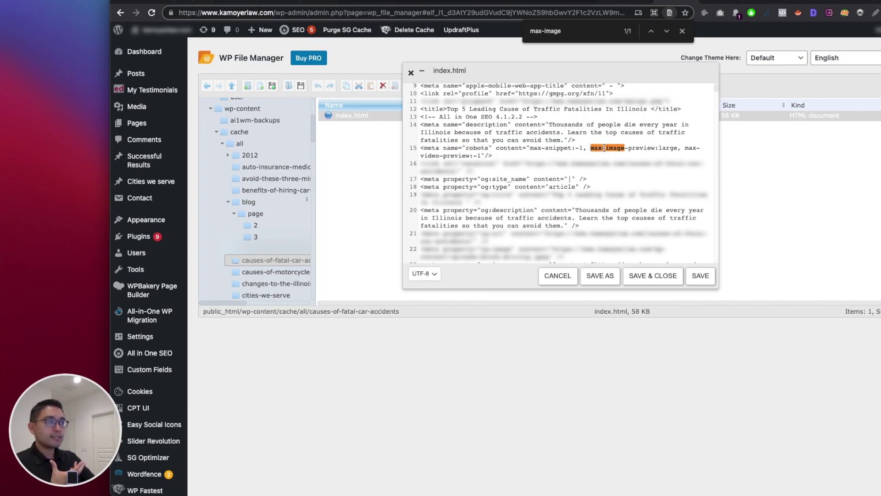
{"action": "left_click_drag", "start_coordinate": [621, 147], "coordinate": [679, 145]}
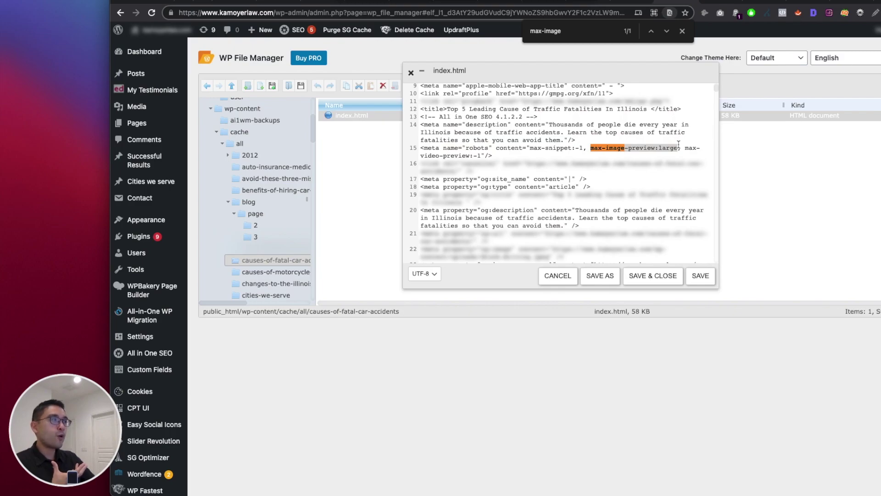
{"action": "left_click", "coordinate": [608, 148]}
{"action": "left_click_drag", "start_coordinate": [625, 147], "coordinate": [678, 147]}
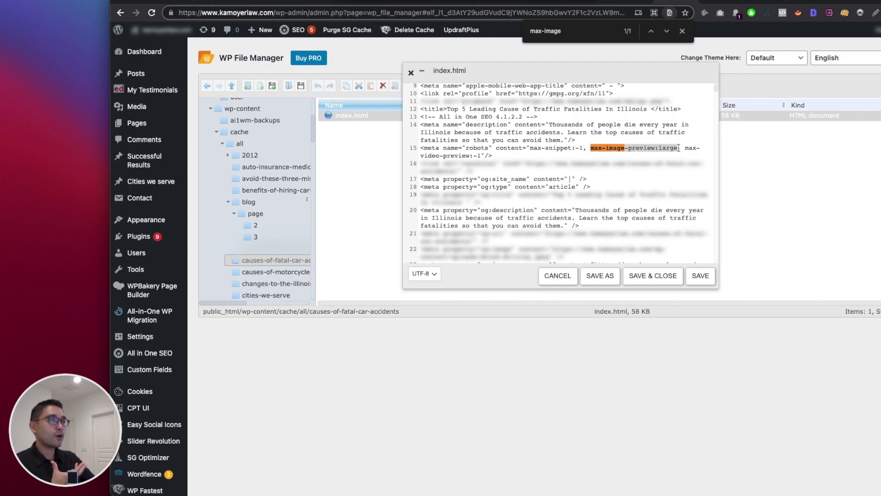
{"action": "left_click", "coordinate": [585, 4]}
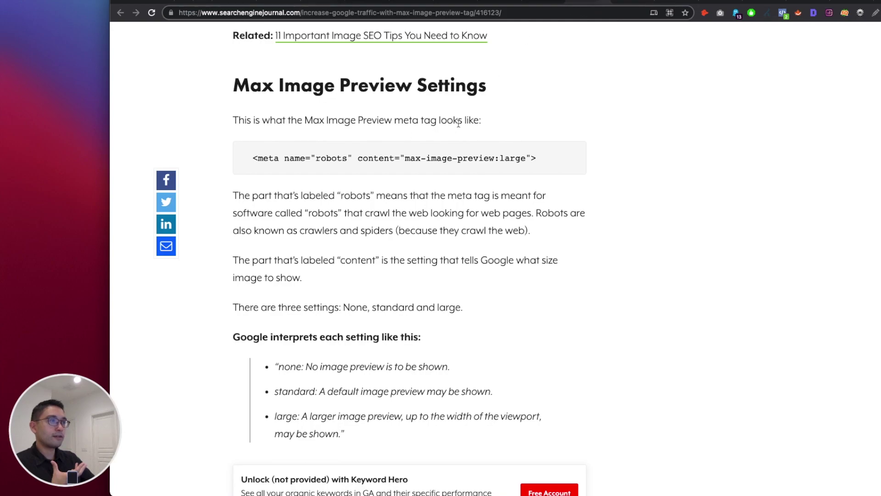
Step: Select the article's example max-image-preview:large meta tag line
{"action": "left_click_drag", "start_coordinate": [397, 119], "coordinate": [469, 121]}
{"action": "left_click_drag", "start_coordinate": [430, 158], "coordinate": [253, 158]}
{"action": "left_click", "coordinate": [252, 168]}
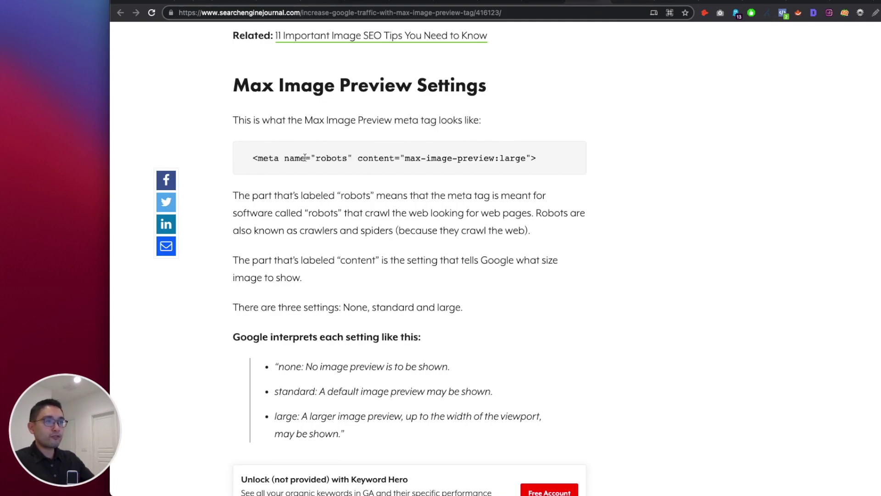
{"action": "triple_click", "coordinate": [339, 158]}
{"action": "triple_click", "coordinate": [387, 159]}
{"action": "left_click", "coordinate": [390, 159]}
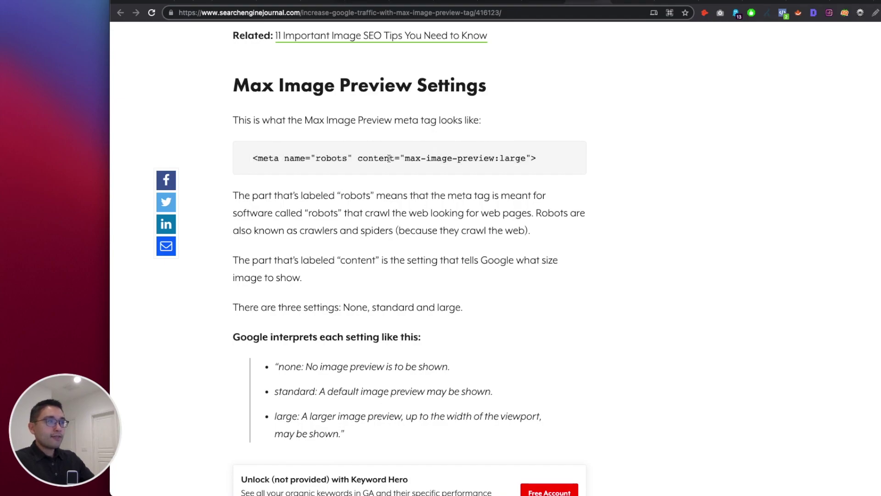
{"action": "triple_click", "coordinate": [359, 158]}
{"action": "left_click", "coordinate": [395, 159]}
{"action": "triple_click", "coordinate": [416, 159]}
{"action": "left_click", "coordinate": [480, 161]}
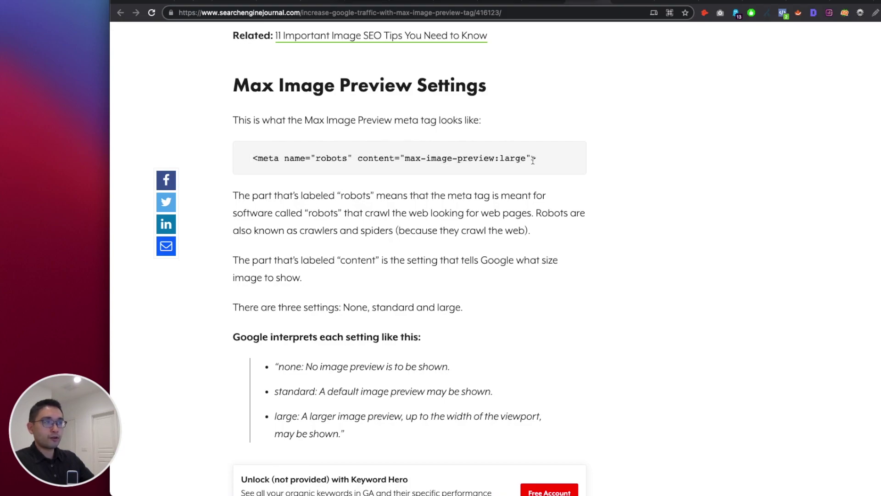
Step: Search the article for max-image, then check File Manager's index.html and the Rank Math site
{"action": "key", "text": "super+f"}
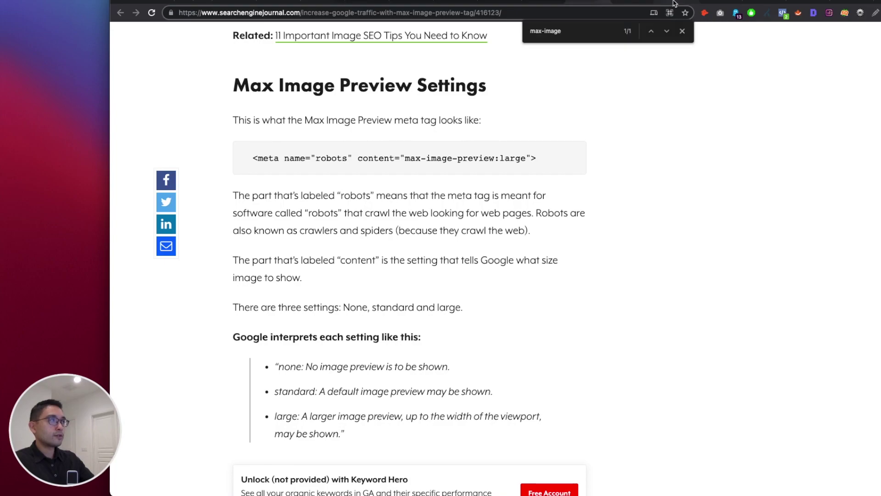
{"action": "left_click", "coordinate": [673, 2]}
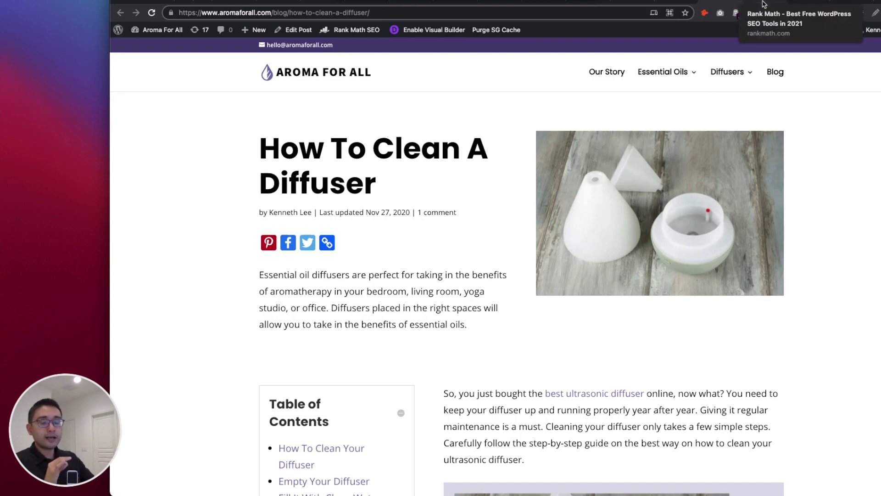
{"action": "left_click", "coordinate": [763, 4]}
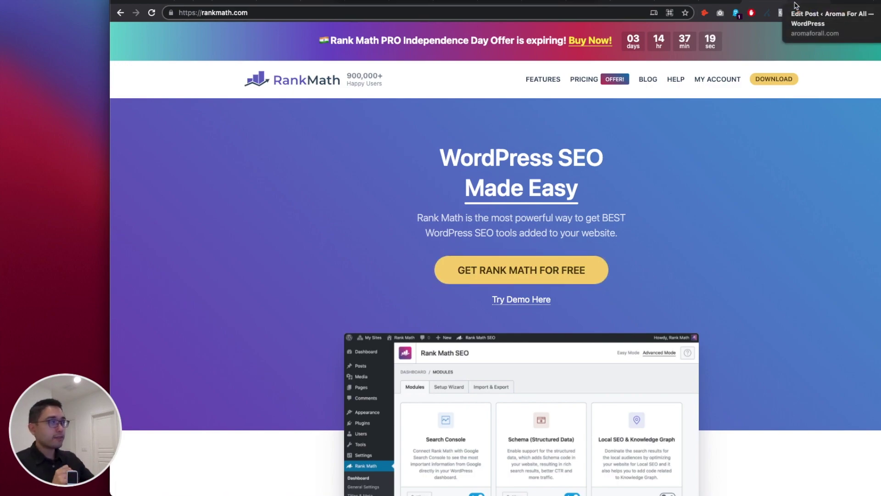
Step: Open the 'How To Clean A Diffuser' editor and show its Rank Math panel
{"action": "left_click", "coordinate": [810, 4]}
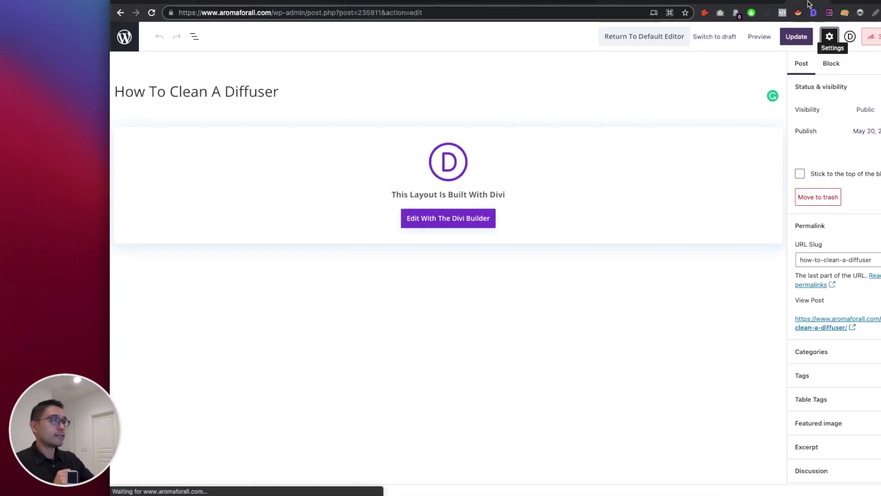
{"action": "left_click", "coordinate": [877, 38]}
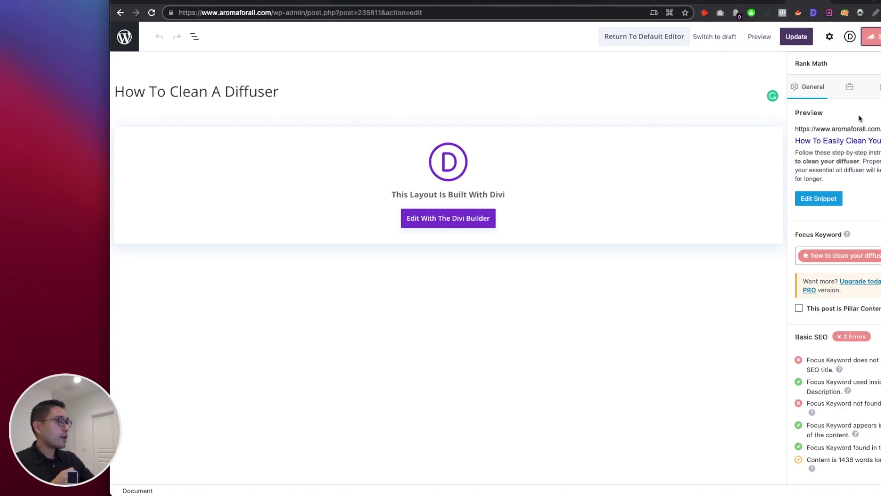
Step: In Rank Math's Advanced robots settings, toggle Max Image Preview off and back on
{"action": "left_click", "coordinate": [850, 87]}
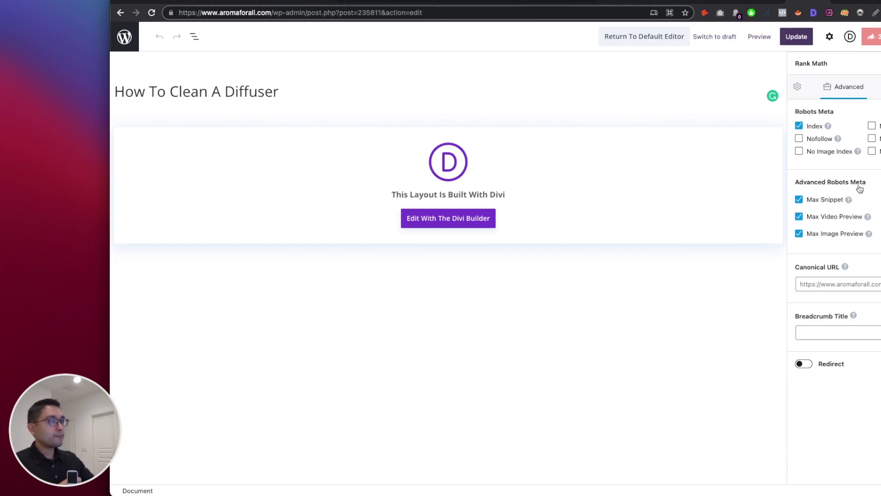
{"action": "left_click", "coordinate": [799, 234]}
{"action": "left_click", "coordinate": [799, 235]}
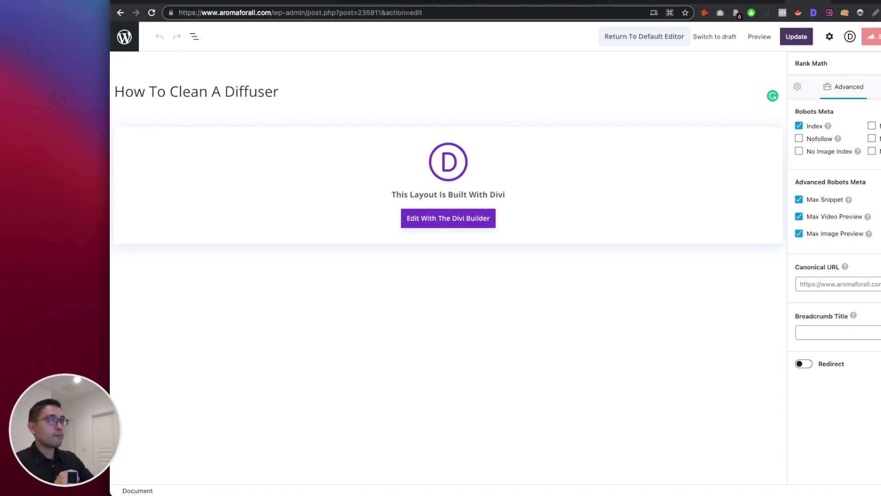
Step: Compare with the article's example max-image-preview meta tag, then go to the post's page source
{"action": "left_click", "coordinate": [582, 4]}
{"action": "triple_click", "coordinate": [353, 174]}
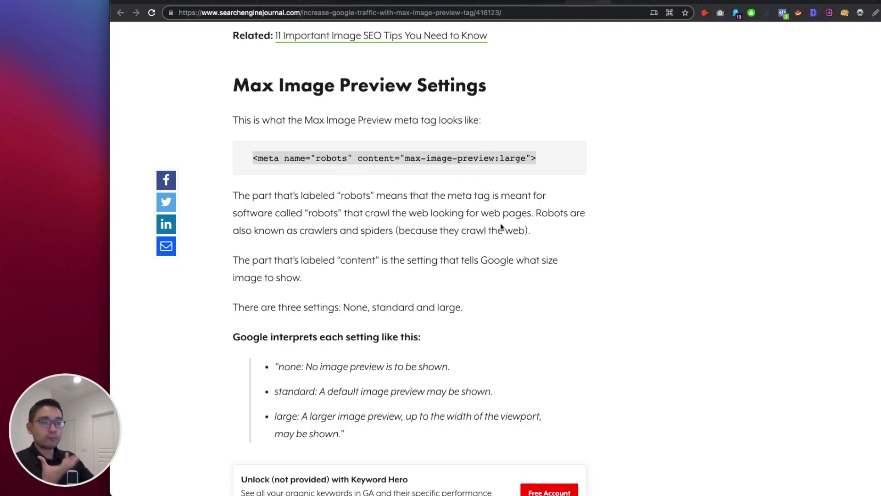
{"action": "left_click", "coordinate": [801, 5]}
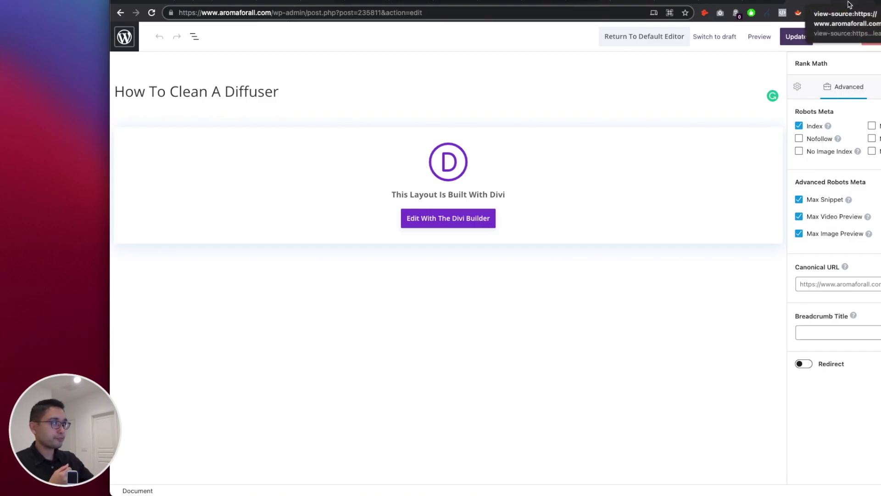
{"action": "left_click", "coordinate": [850, 4]}
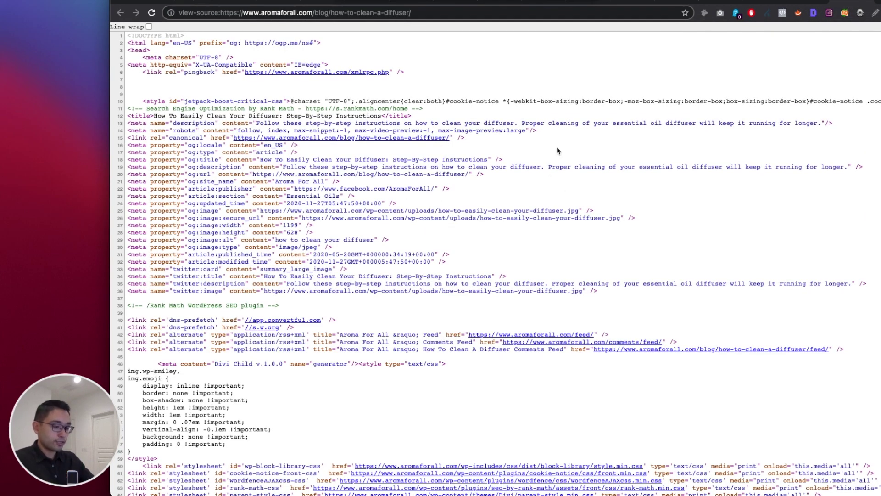
Step: Search the page source and select max-image-preview:large in the robots tag on line 14
{"action": "key", "text": "super+f"}
{"action": "type", "text": "ma"}
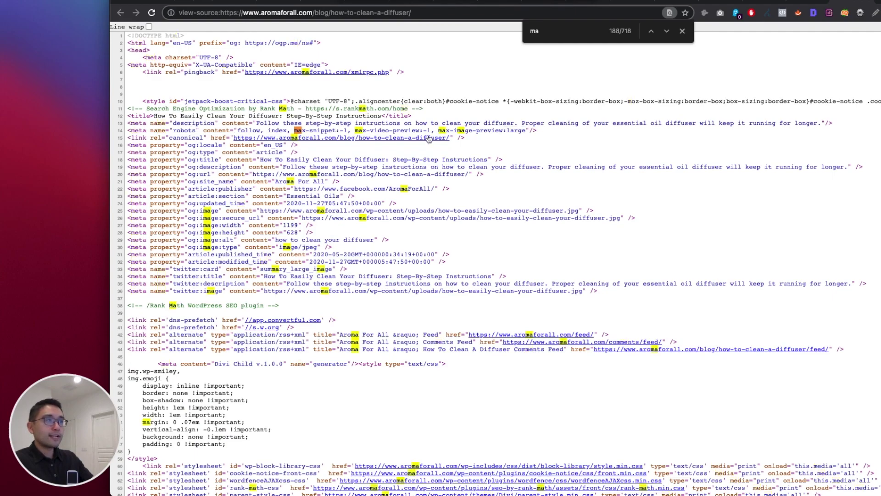
{"action": "left_click_drag", "start_coordinate": [438, 131], "coordinate": [531, 132]}
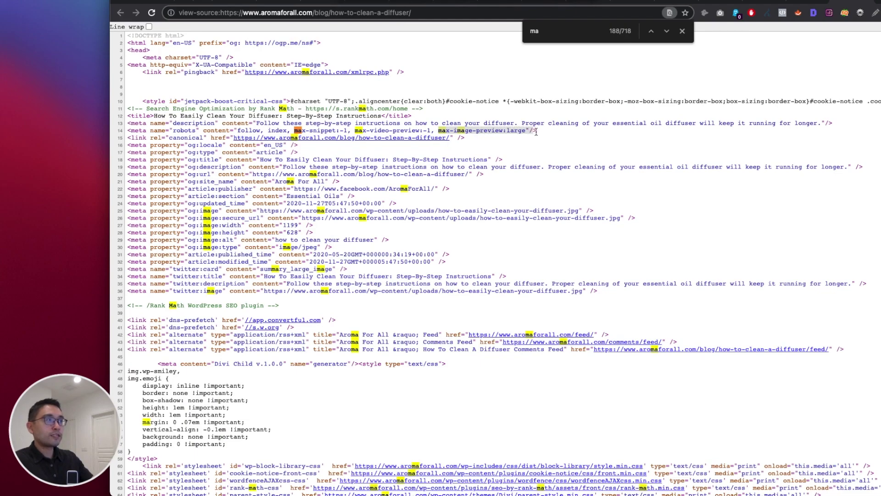
{"action": "left_click", "coordinate": [536, 131]}
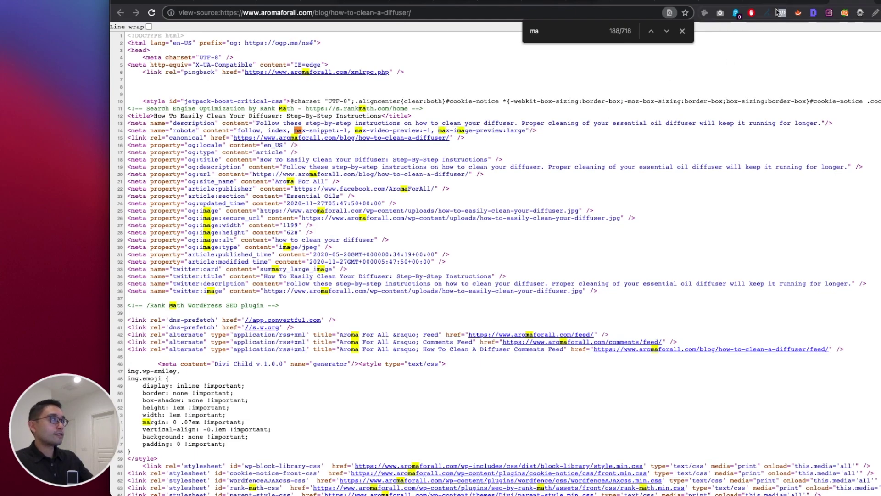